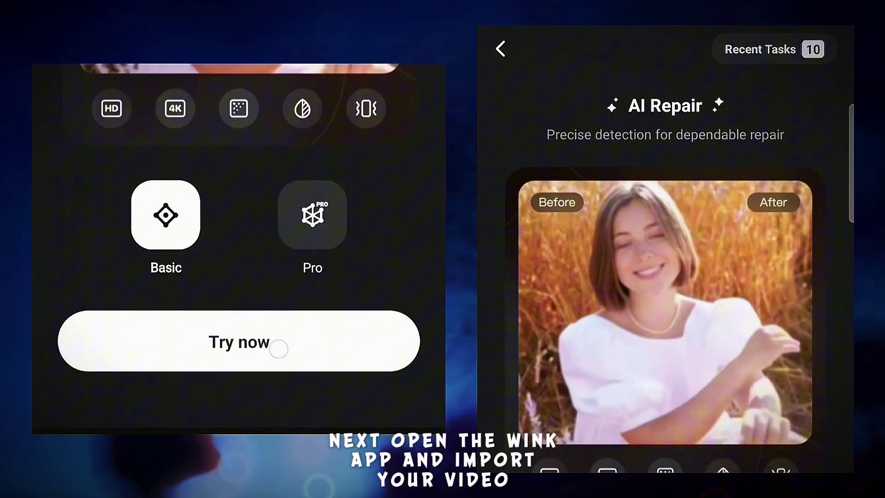
- Repair the anime clip in Wink's AI Repair with Super Resolution 4K, Denoise and Night View, then save it
click(278, 349)
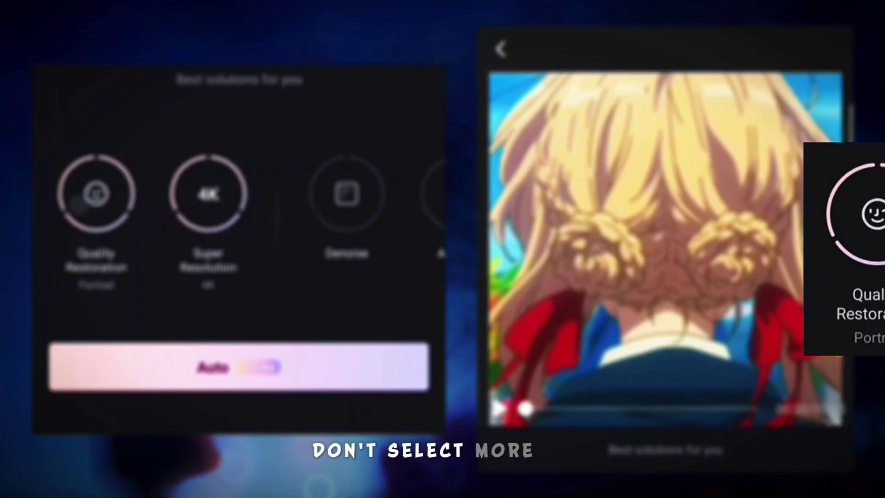
drag(318, 289, 216, 288)
click(251, 199)
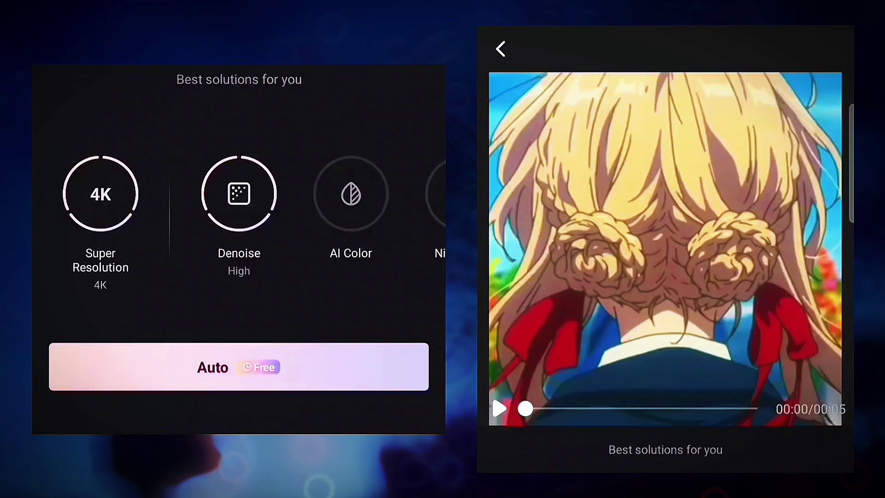
drag(330, 284, 172, 284)
click(305, 194)
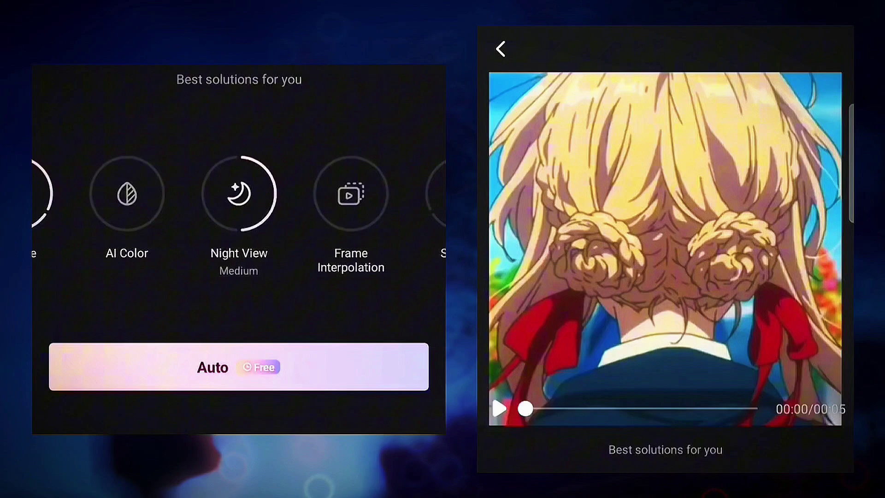
drag(138, 193, 323, 194)
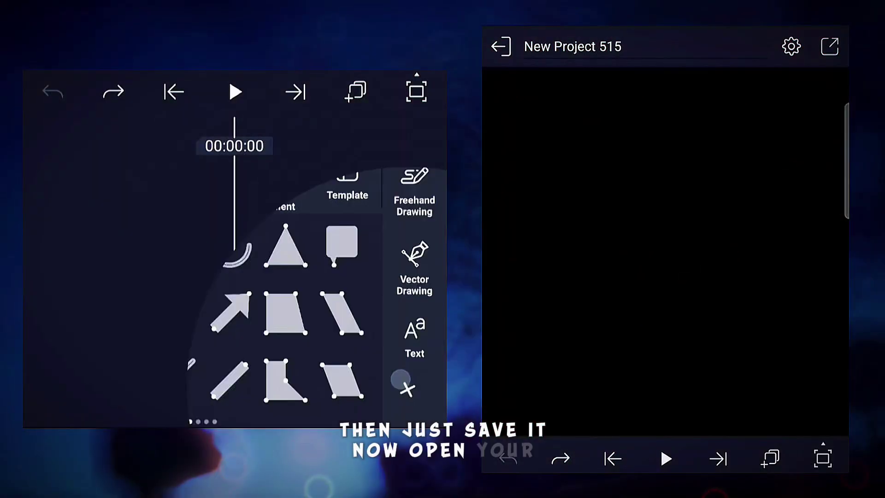
- Import the repaired clip into the Alight Motion project from the media library
click(135, 174)
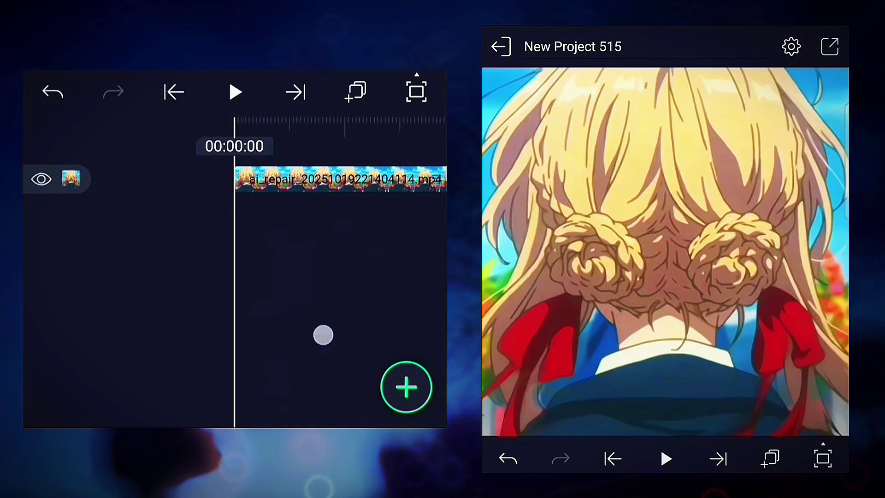
drag(323, 335, 186, 346)
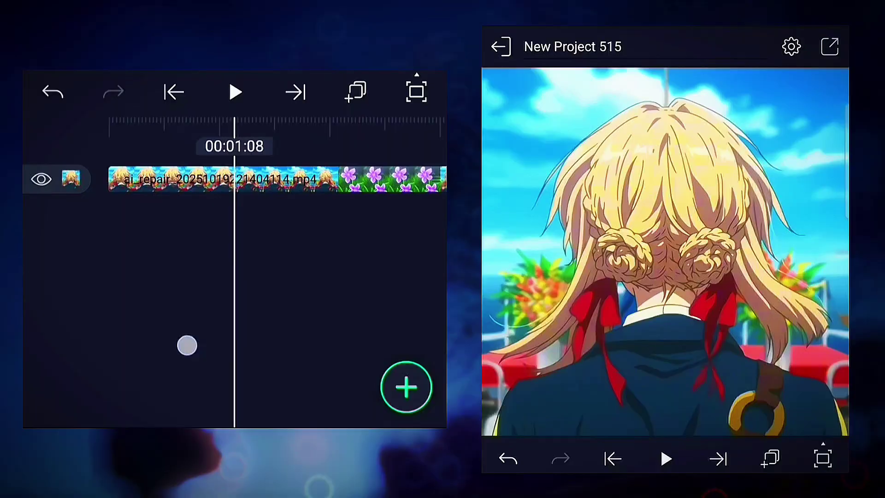
drag(252, 339, 142, 347)
mouse_move(196, 334)
mouse_down()
mouse_move(152, 340)
mouse_move(234, 322)
mouse_move(350, 318)
mouse_up()
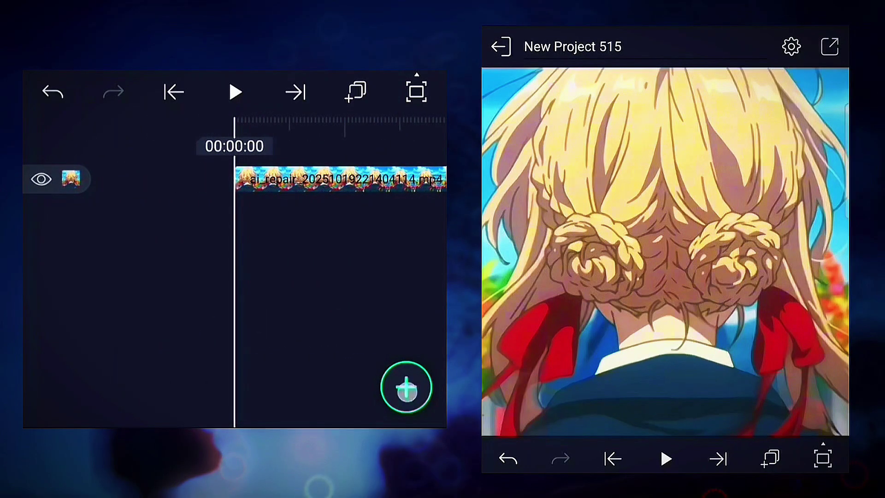
- Add a rectangle shape layer and make it fill the whole composition area
click(406, 387)
click(130, 182)
click(70, 182)
click(67, 366)
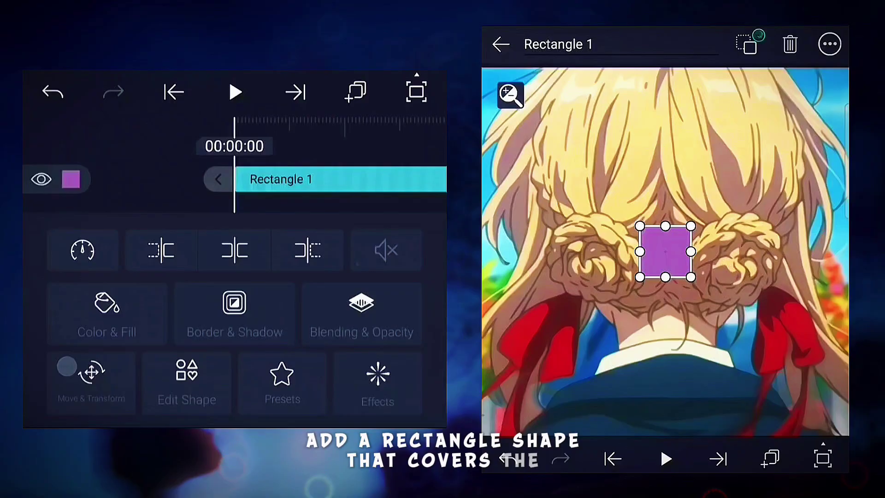
click(829, 44)
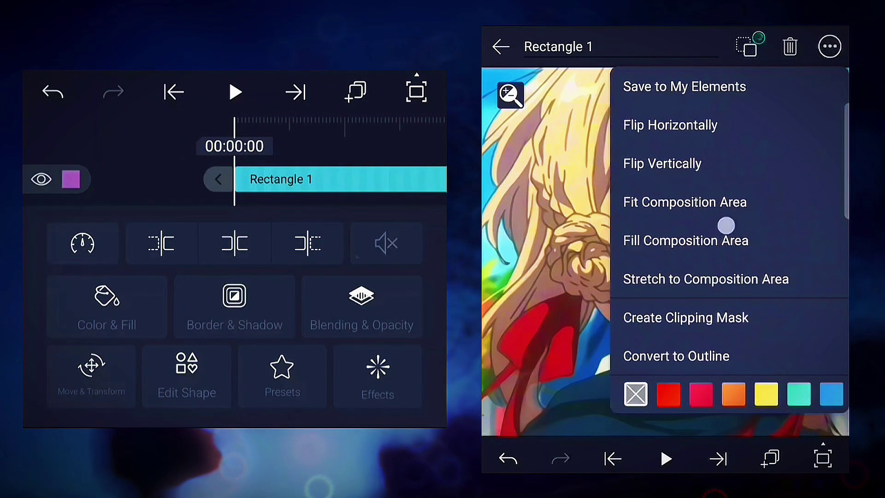
click(725, 224)
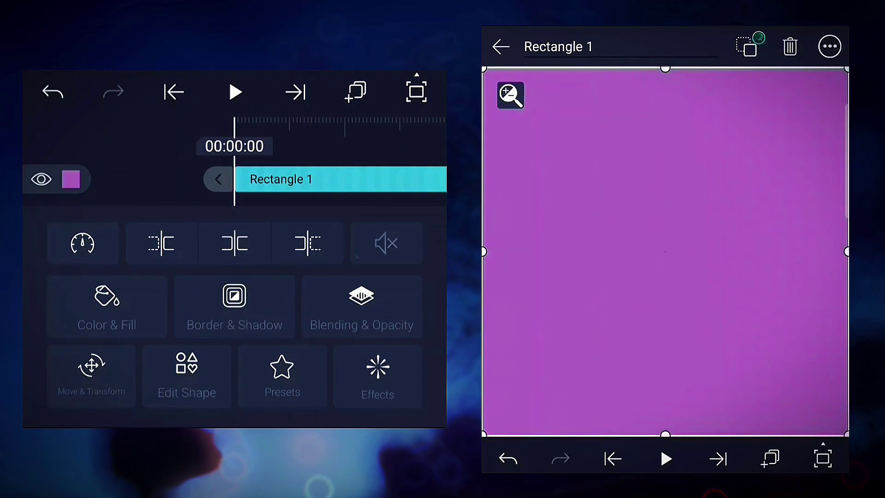
- Apply the Copy Background effect to the rectangle, found by searching its name
click(391, 386)
click(306, 240)
click(827, 47)
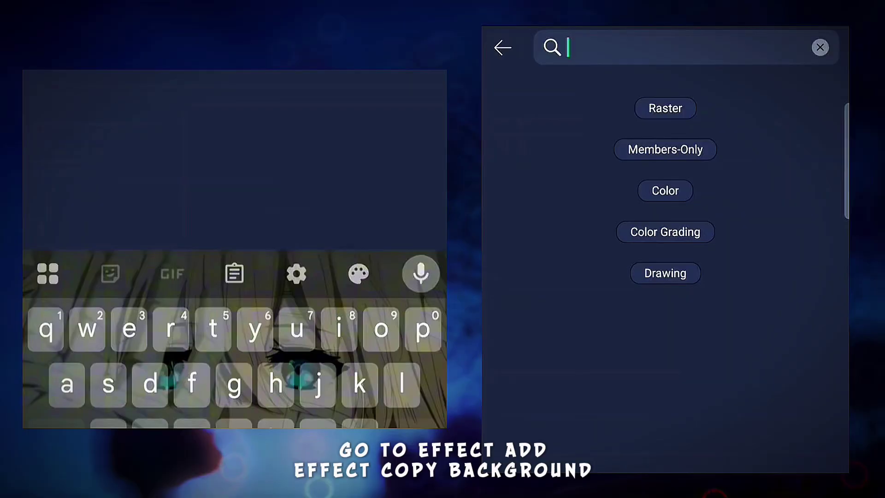
text(copopy)
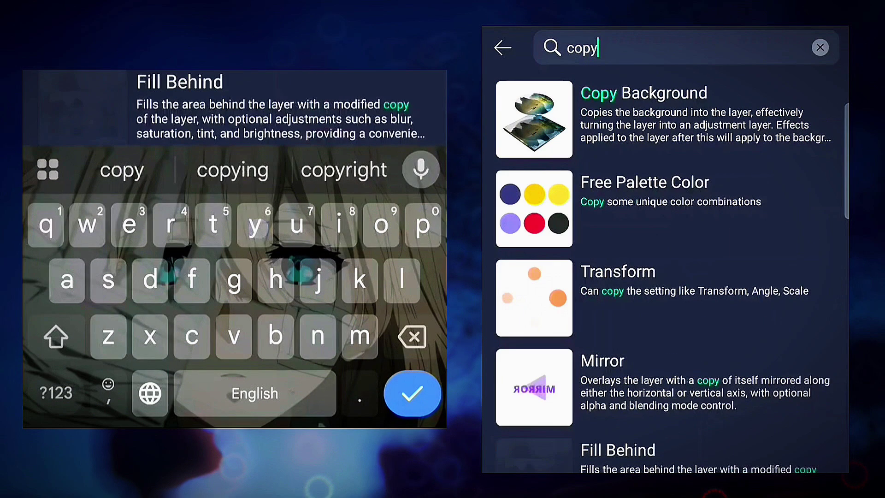
click(643, 125)
click(258, 392)
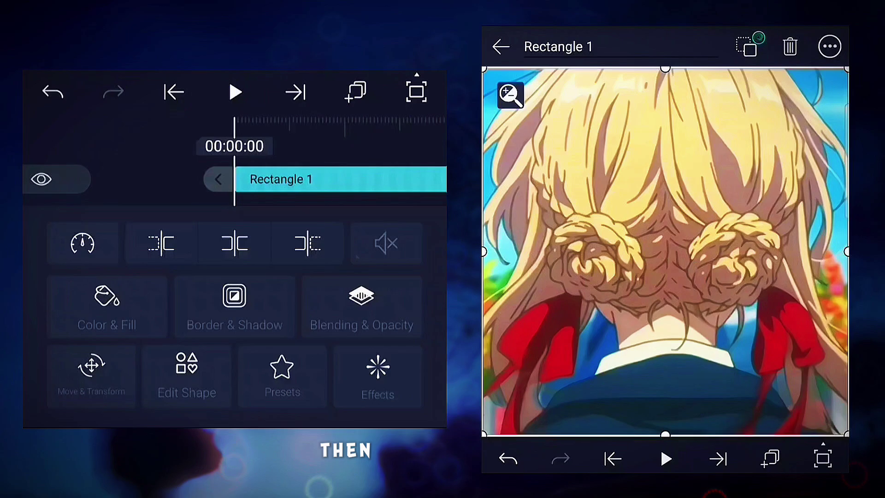
- Set Rectangle 1's blending mode to Soft Overlay from the Contrast group
click(361, 304)
drag(352, 328, 369, 253)
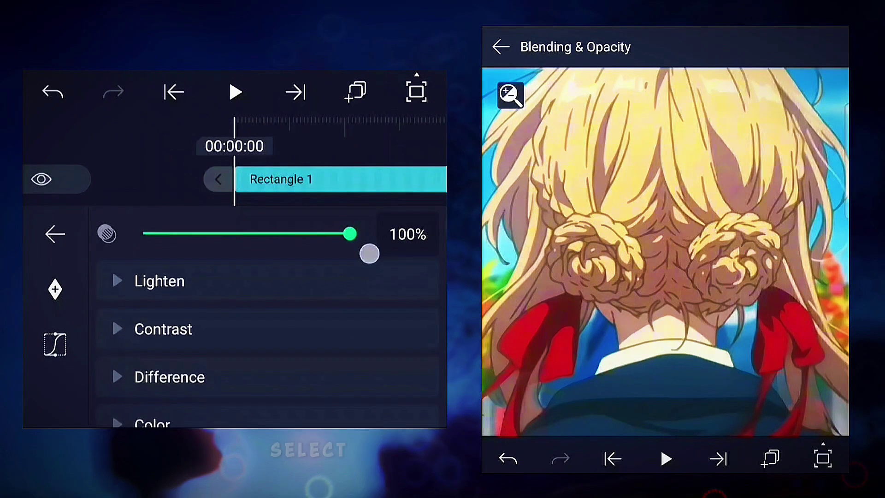
click(163, 329)
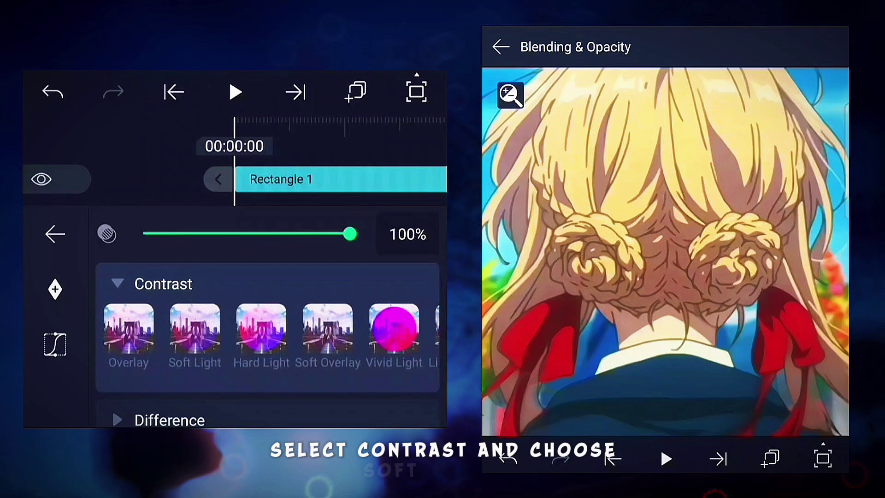
click(328, 328)
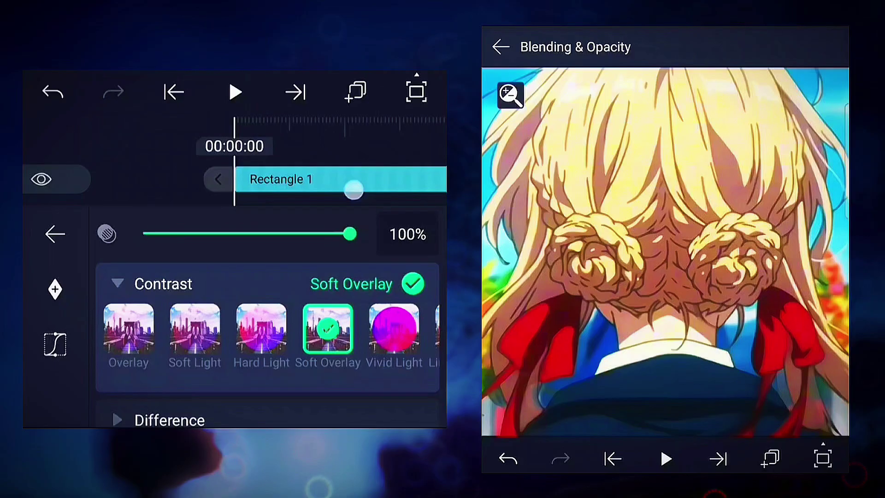
drag(353, 190, 196, 296)
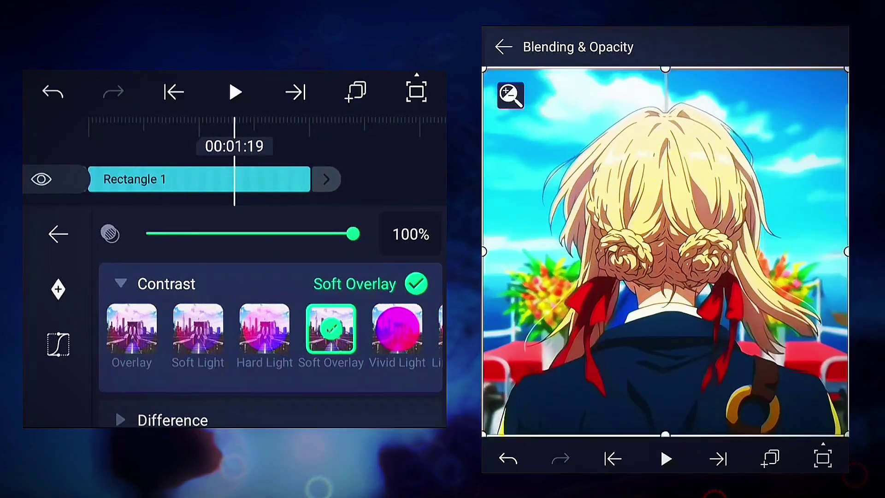
click(58, 234)
- Trim Rectangle 1 so it ends together with the clip
click(198, 180)
drag(366, 263, 236, 263)
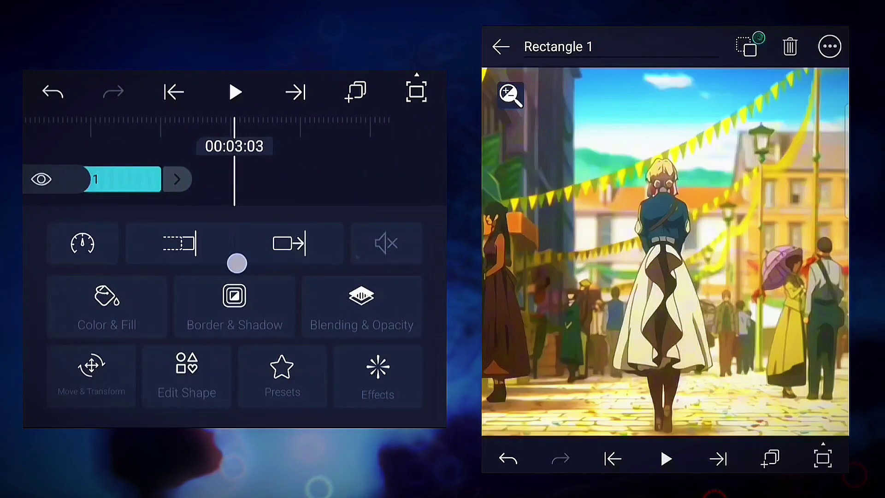
click(188, 237)
click(272, 320)
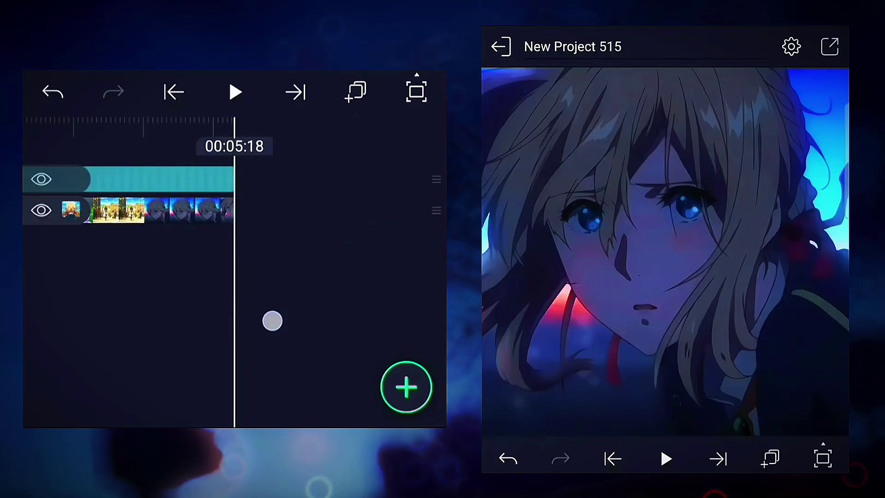
mouse_move(272, 320)
mouse_down()
mouse_move(363, 325)
mouse_move(348, 316)
mouse_move(340, 324)
mouse_up()
- Duplicate Rectangle 1 and drop the duplicate layer's opacity to 21%
click(298, 183)
click(357, 88)
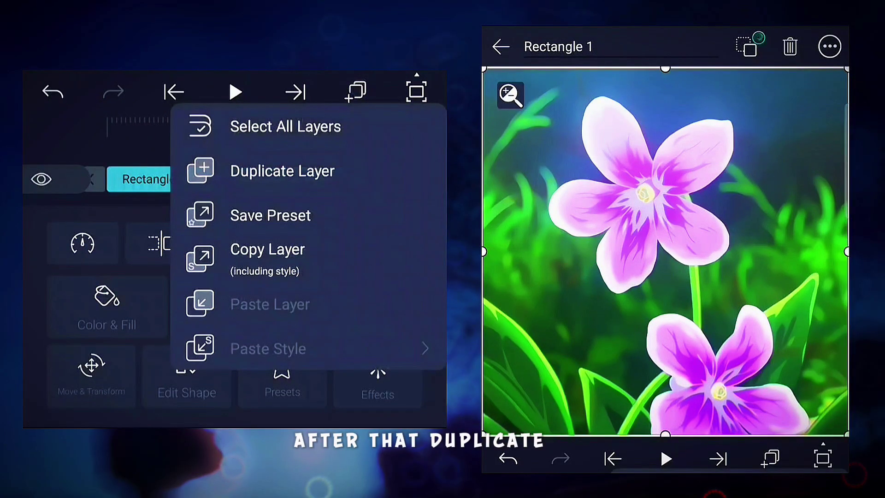
click(290, 172)
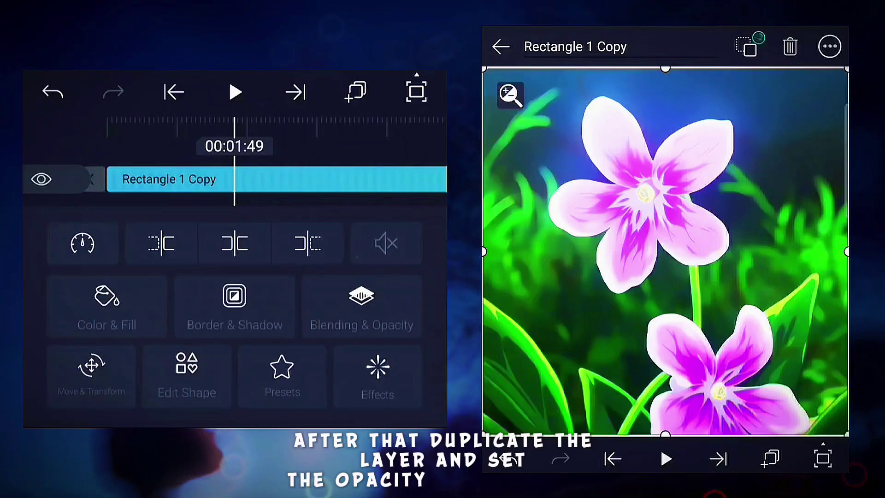
click(369, 311)
drag(339, 233, 215, 343)
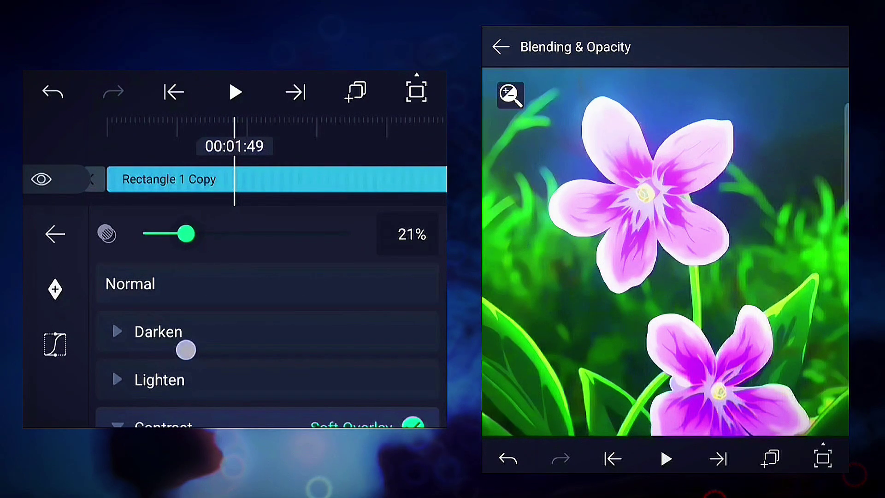
key(Escape)
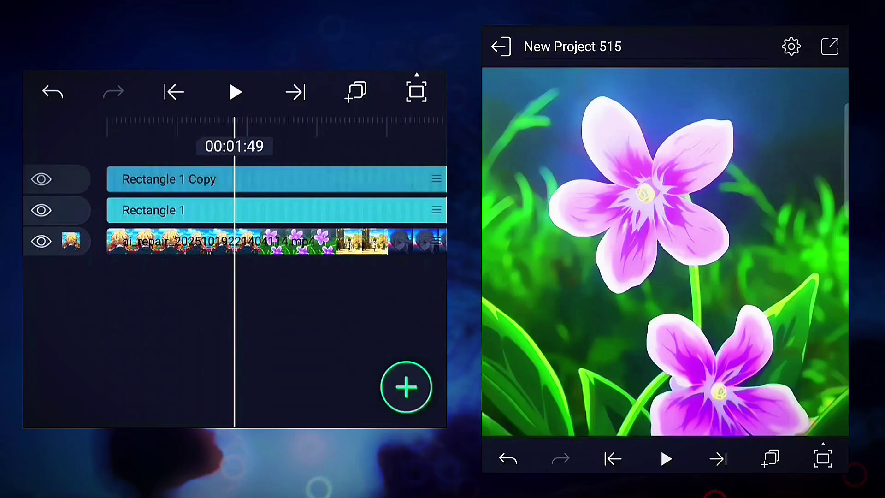
drag(298, 345, 392, 347)
click(406, 386)
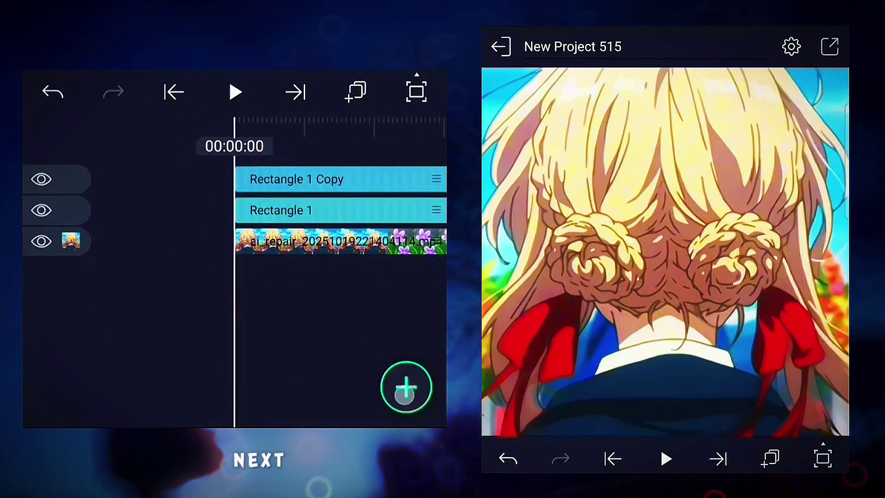
- Add Rectangle 2 and make it fill the composition area
click(71, 380)
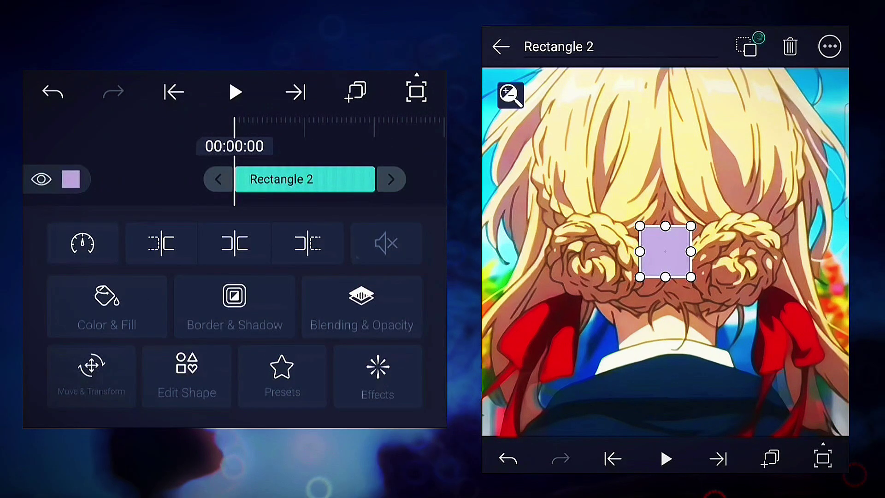
click(829, 47)
click(685, 239)
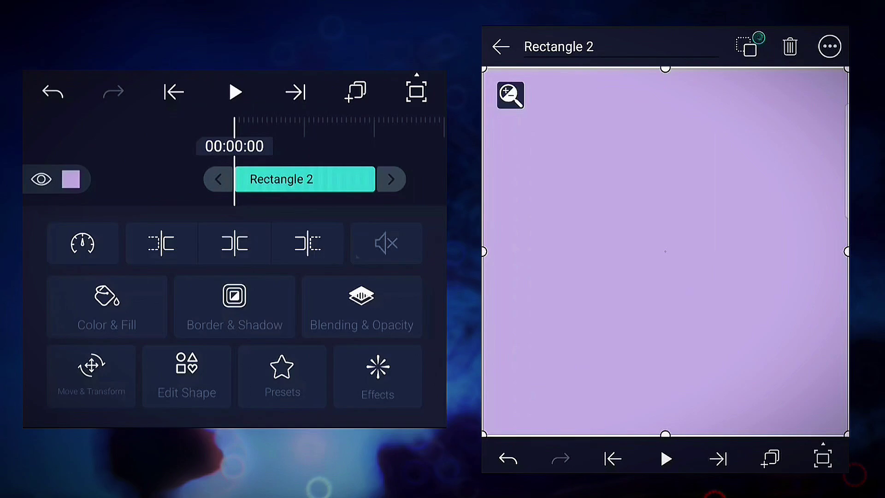
- Give Rectangle 2 the Copy Background effect, found by searching 'copy'
click(384, 392)
click(294, 230)
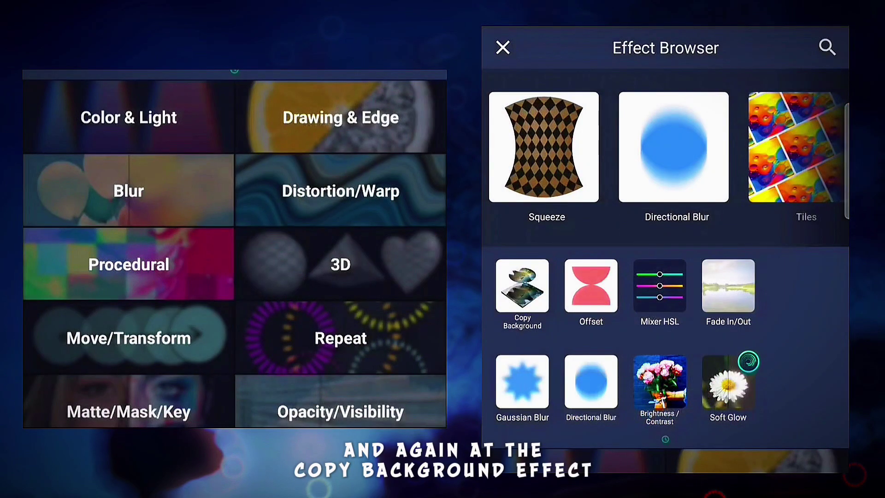
click(827, 47)
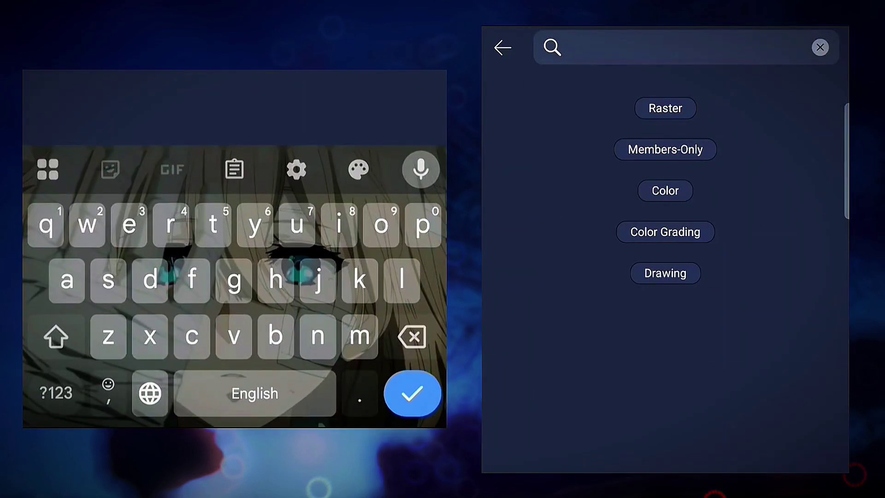
text(copy)
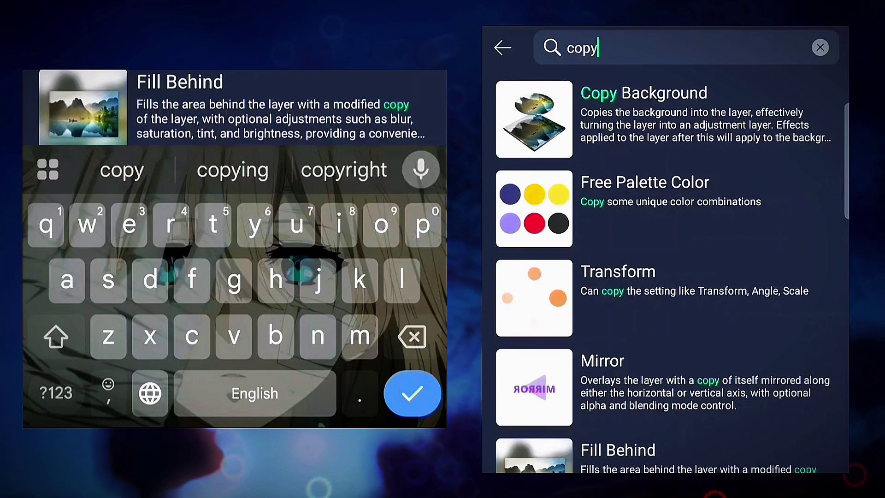
click(645, 106)
click(236, 395)
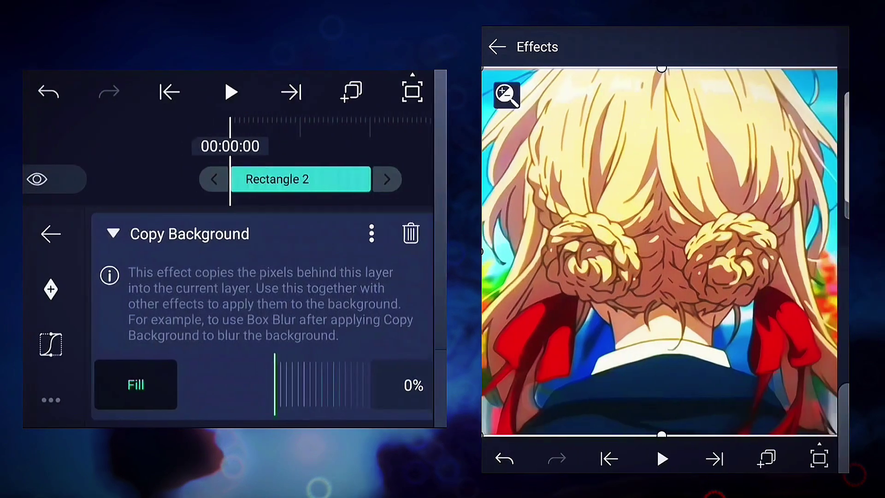
click(295, 92)
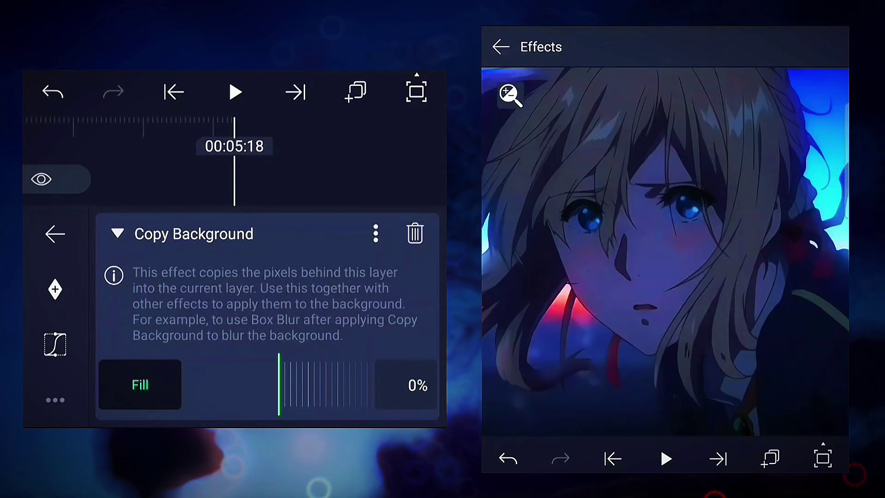
- Change Rectangle 2's fill to #9F94B0, with 69% brightness and 40% opacity
click(54, 234)
click(180, 242)
drag(307, 181, 372, 181)
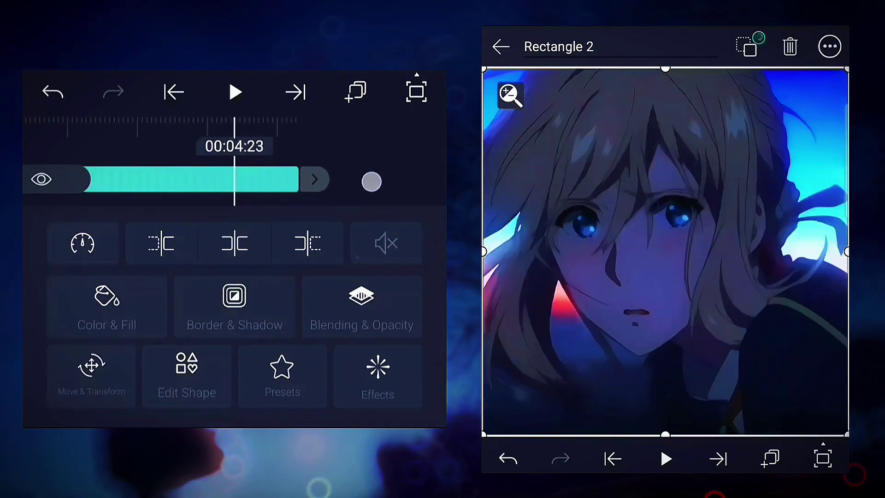
drag(316, 178, 380, 194)
click(107, 305)
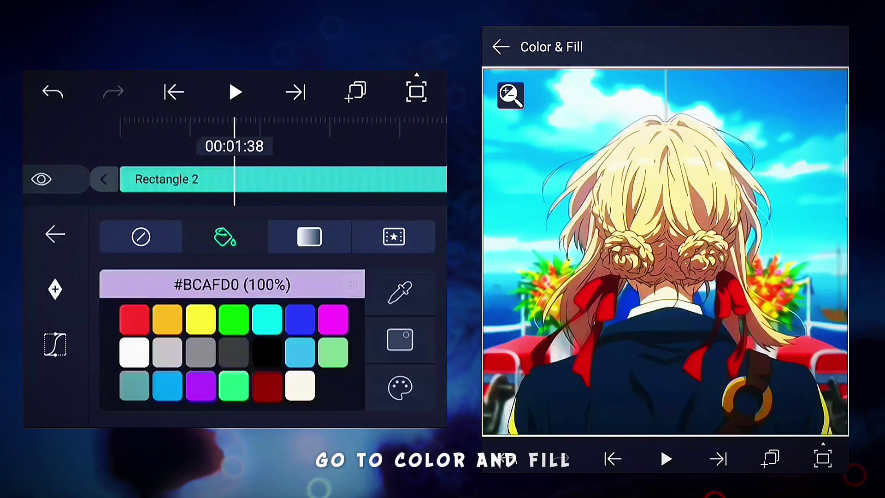
click(400, 387)
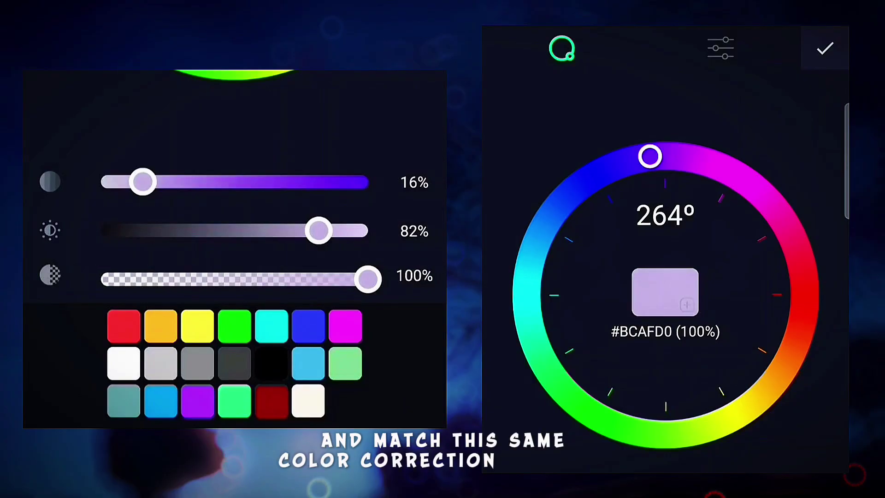
drag(323, 301, 298, 315)
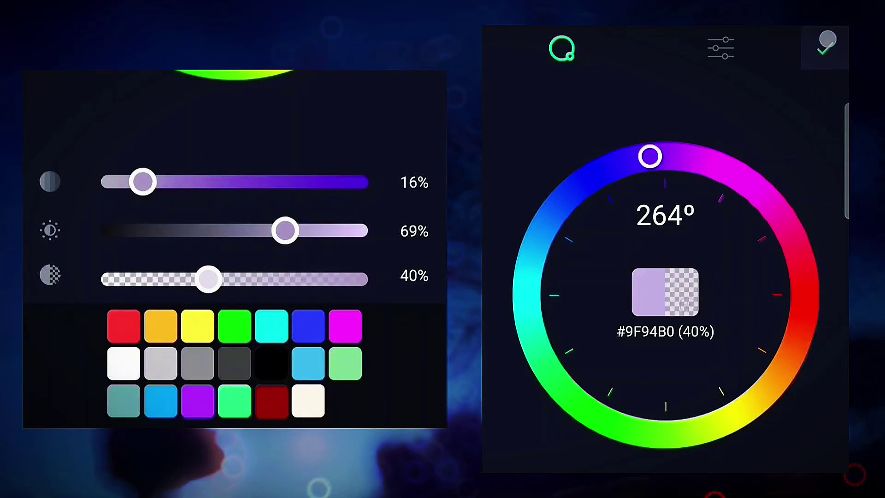
click(826, 43)
- Add a Directional Blur effect to Rectangle 2 by searching 'di'
click(500, 46)
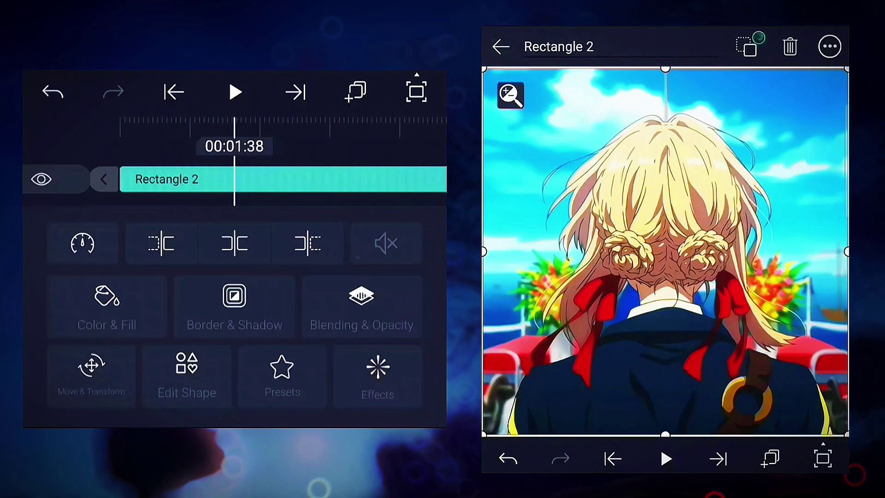
click(378, 375)
click(302, 280)
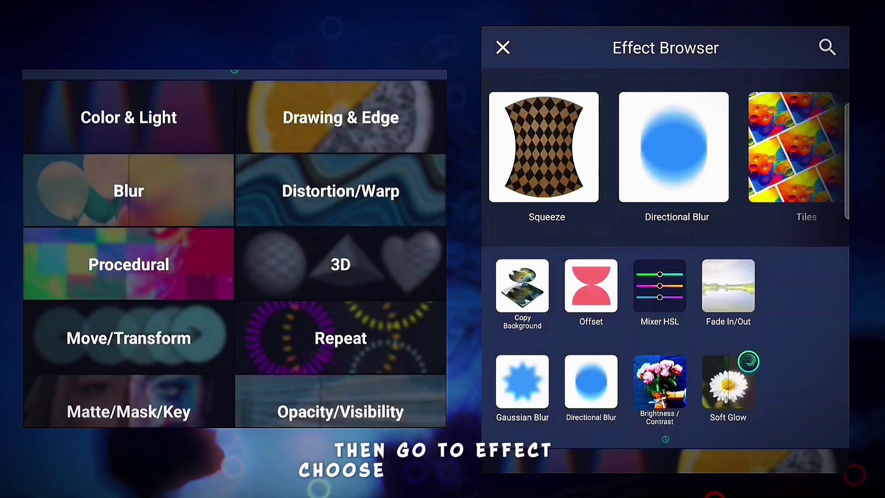
click(827, 46)
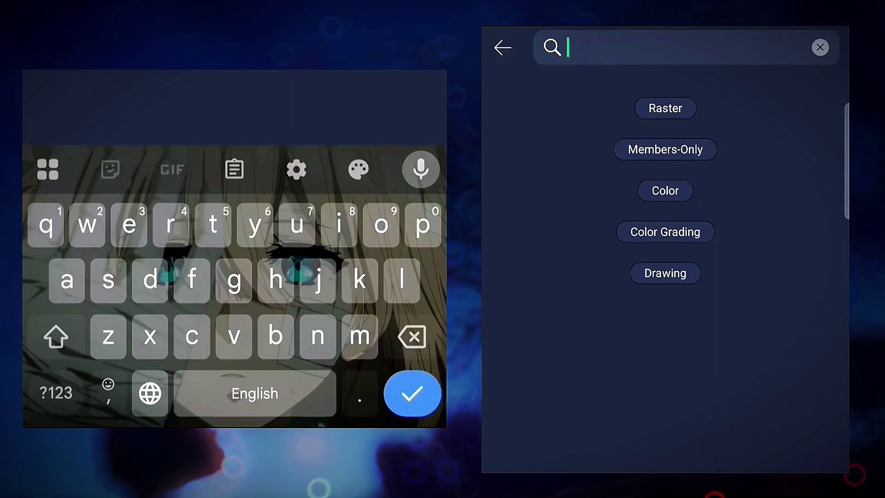
text(di)
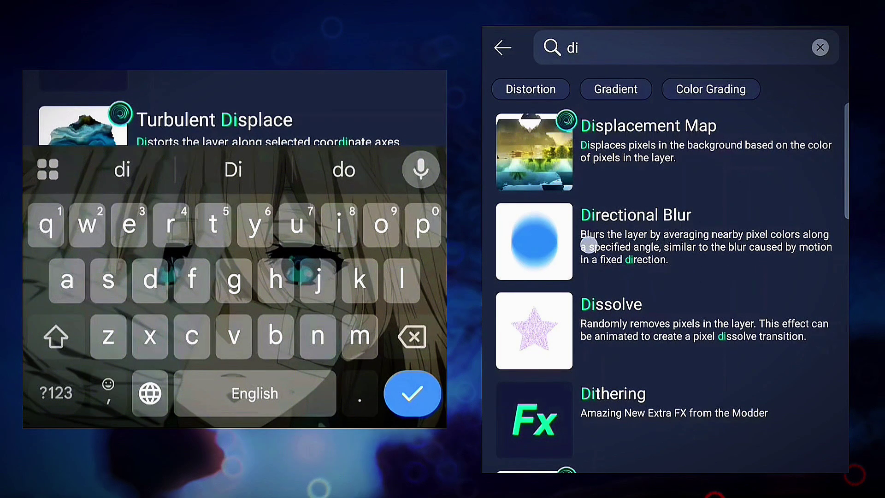
click(588, 245)
click(245, 400)
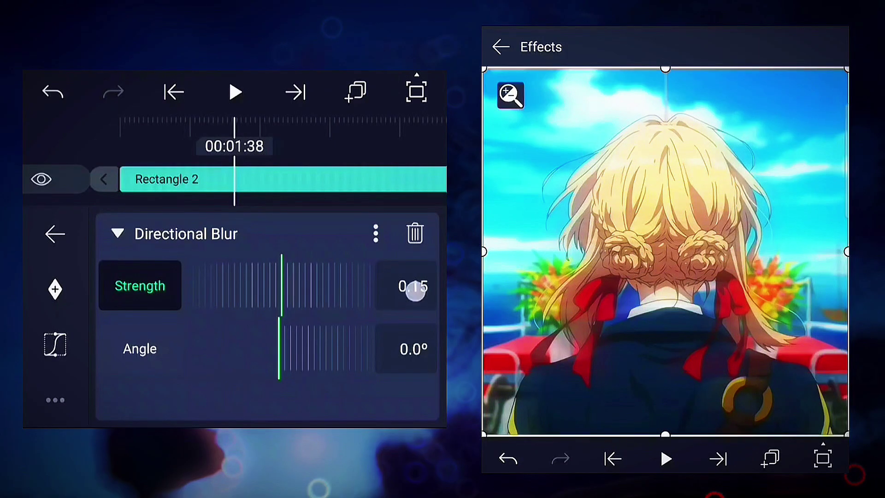
- Set the Directional Blur strength to 0.50
click(414, 291)
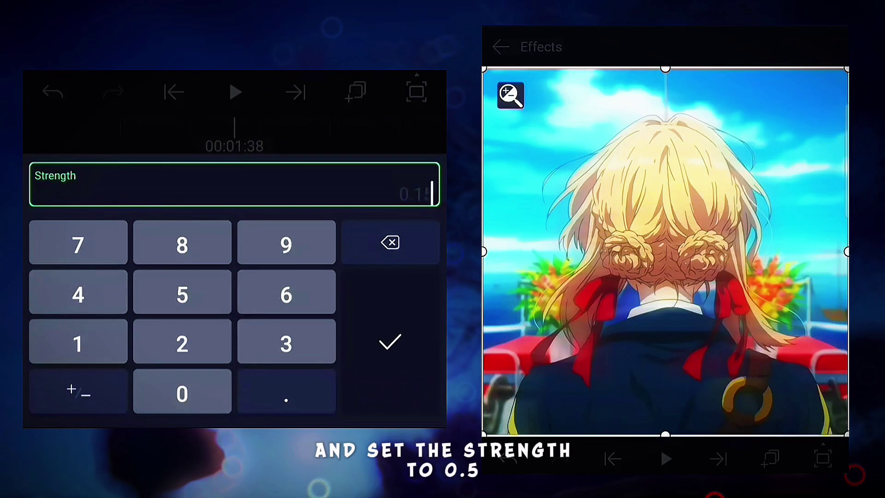
click(171, 392)
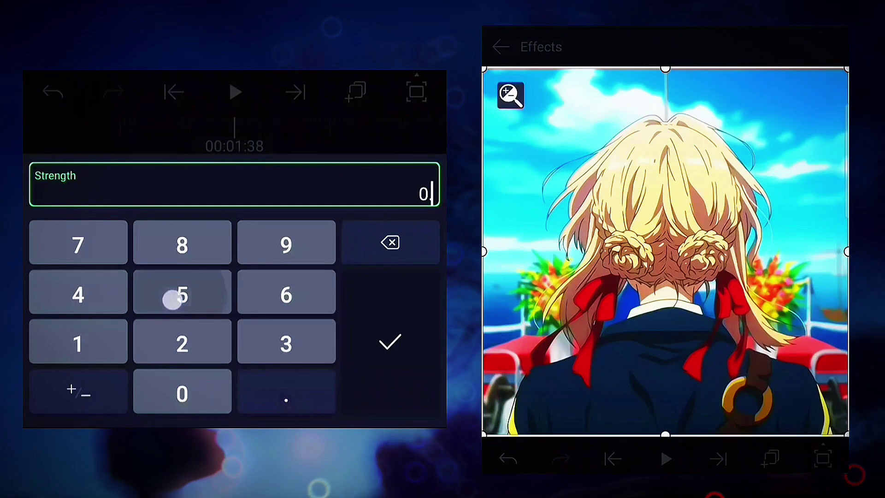
click(171, 299)
click(190, 401)
click(399, 358)
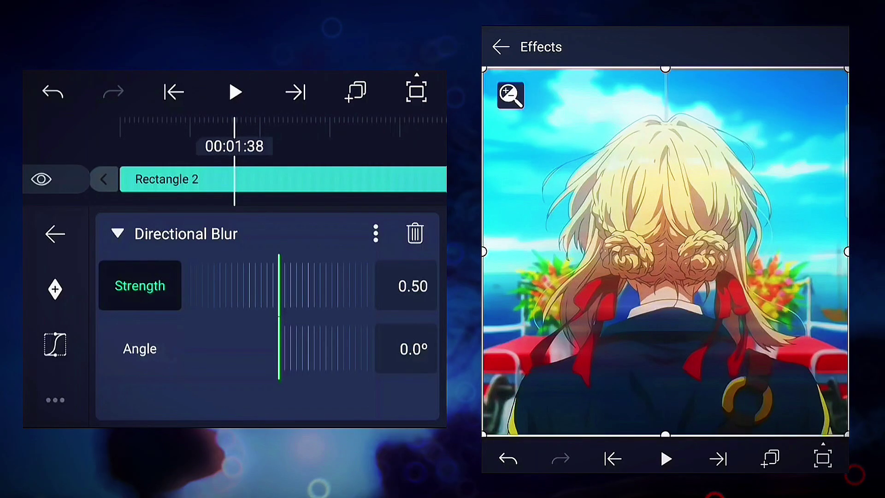
- Add an Offset effect to Rectangle 2 by searching 'o'
click(375, 365)
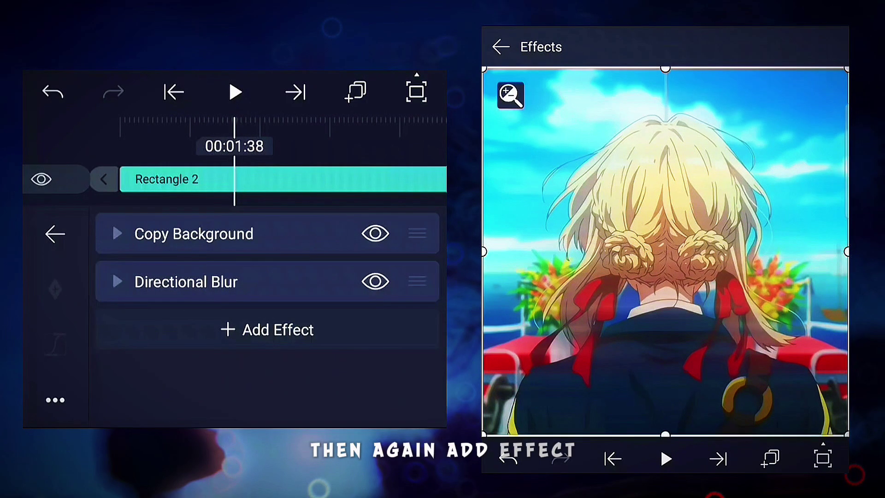
click(296, 328)
click(826, 47)
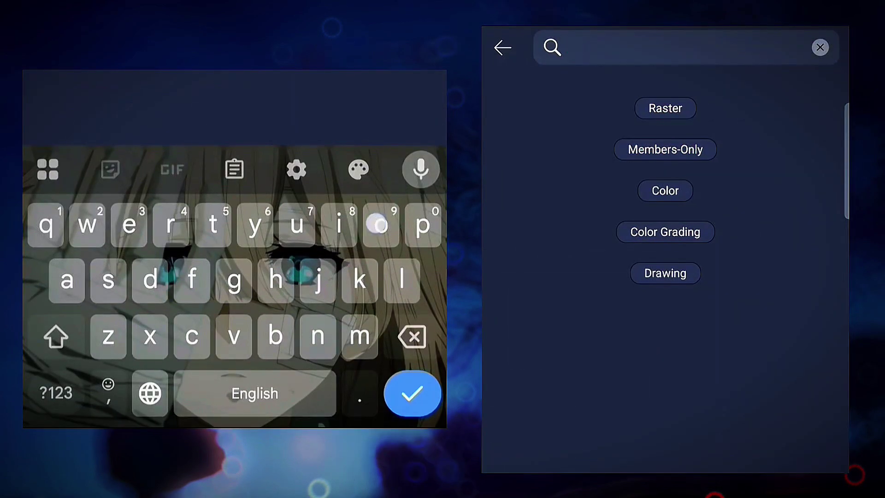
text(o)
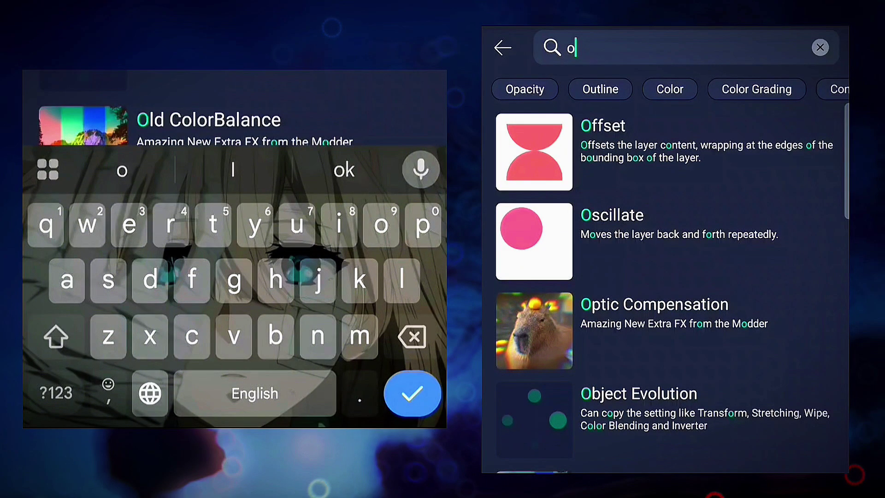
click(744, 156)
click(232, 118)
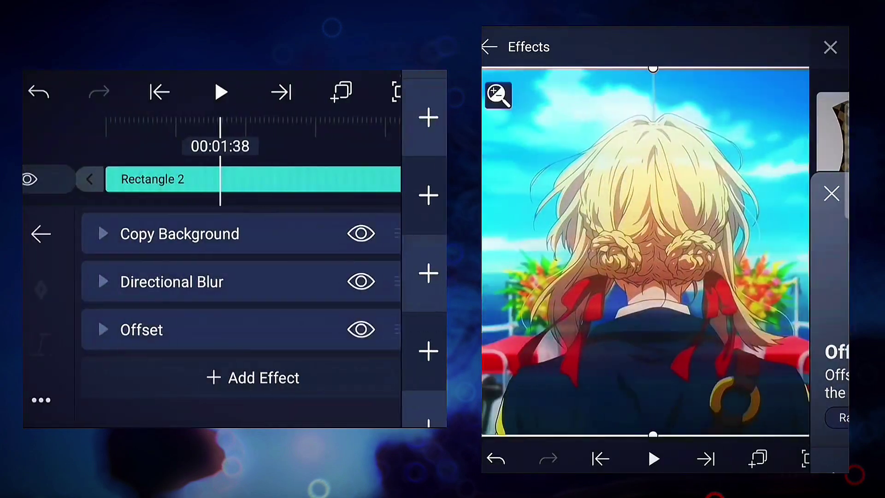
- Set the Offset effect's X value to -500
click(277, 334)
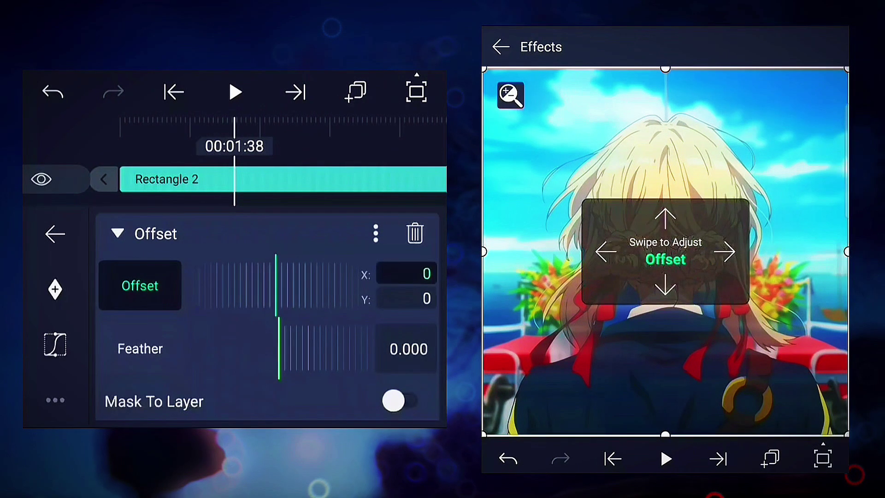
click(406, 273)
click(78, 391)
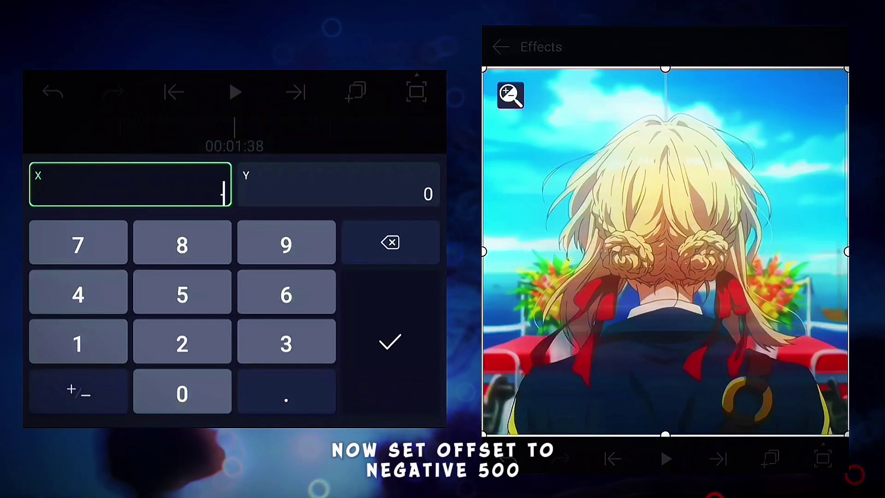
click(158, 294)
click(182, 393)
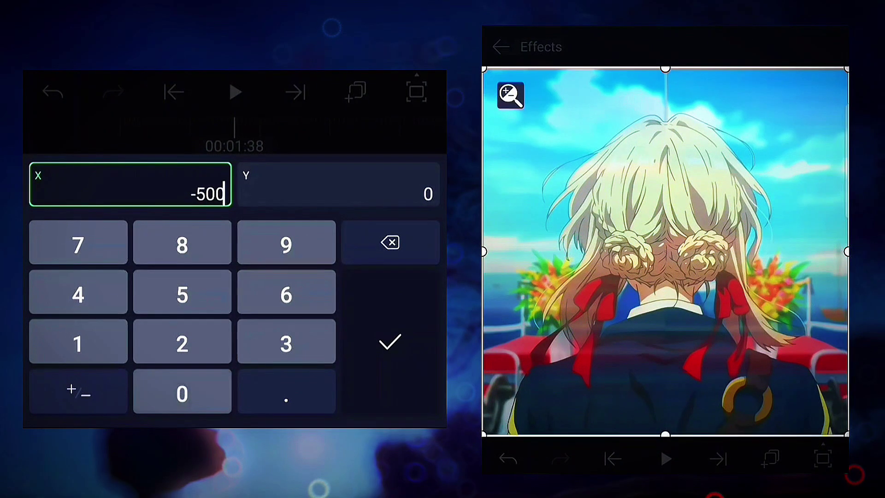
click(389, 341)
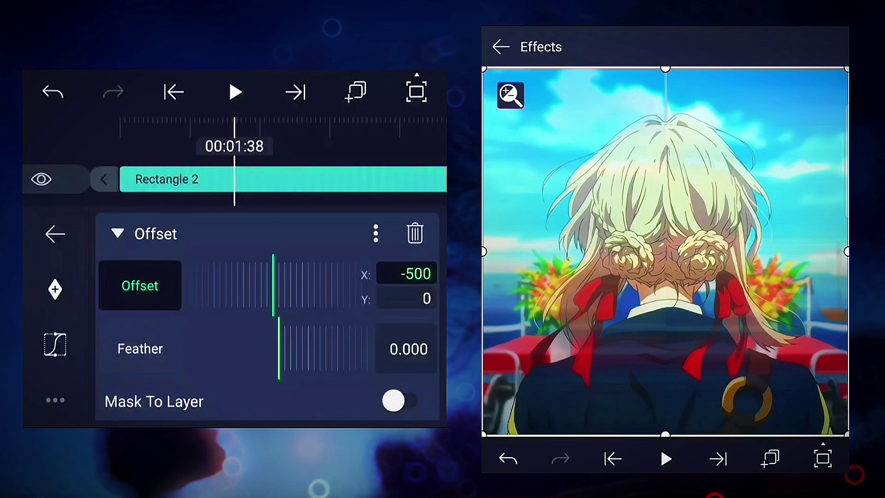
click(55, 234)
- Add a Gaussian Blur at strength 0.150 below the Offset effect on Rectangle 2
click(392, 387)
click(237, 378)
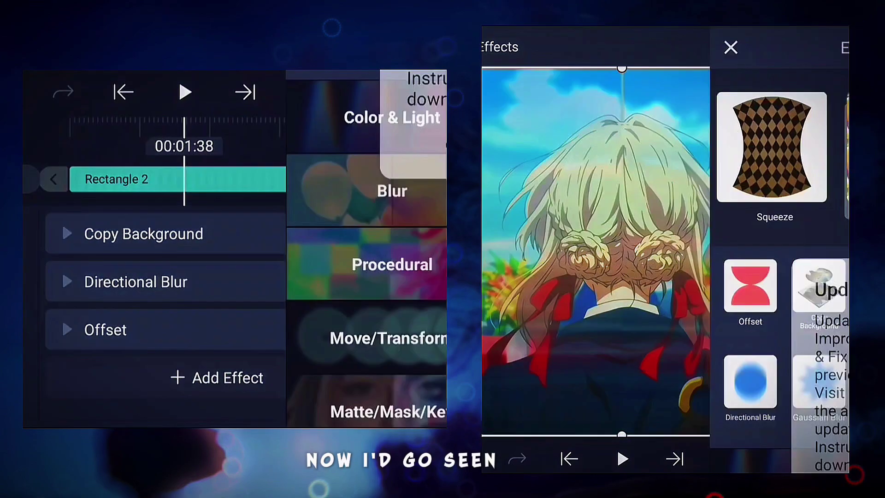
click(828, 46)
text(g)
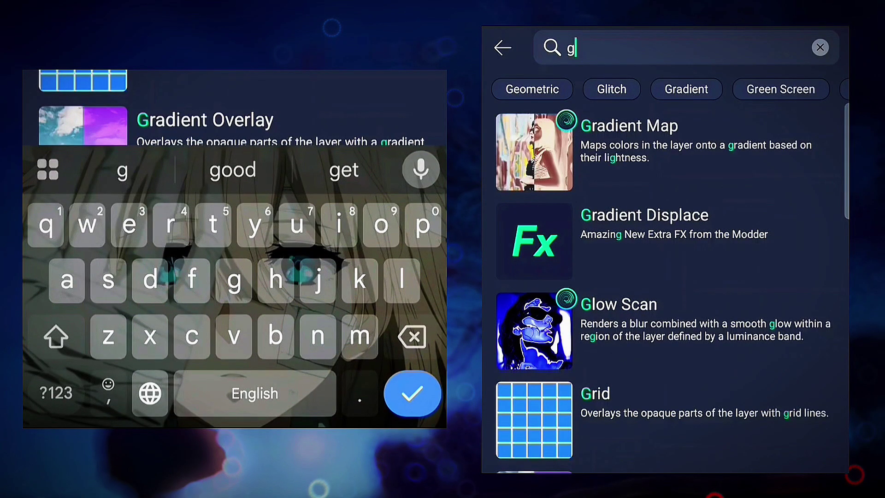
text(a)
click(741, 116)
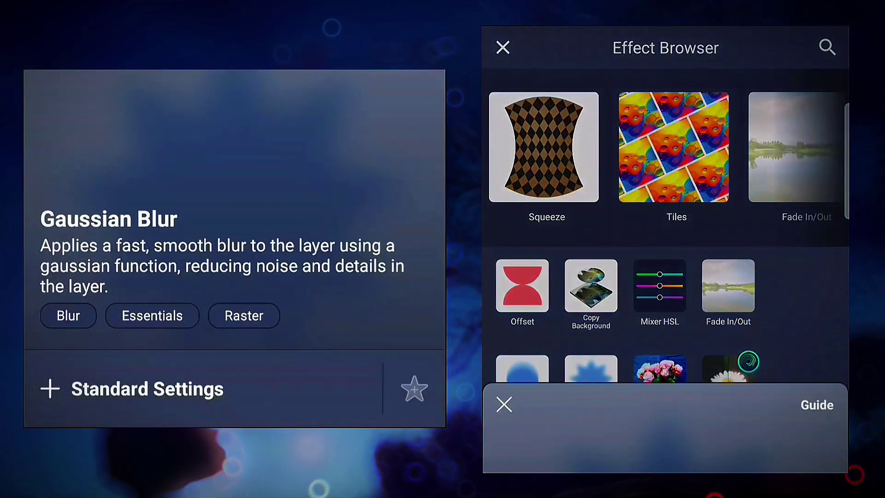
click(250, 400)
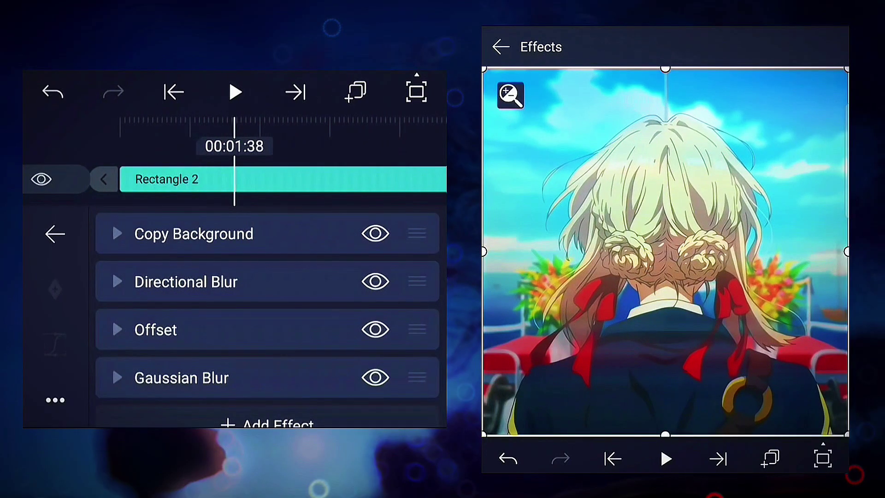
click(264, 382)
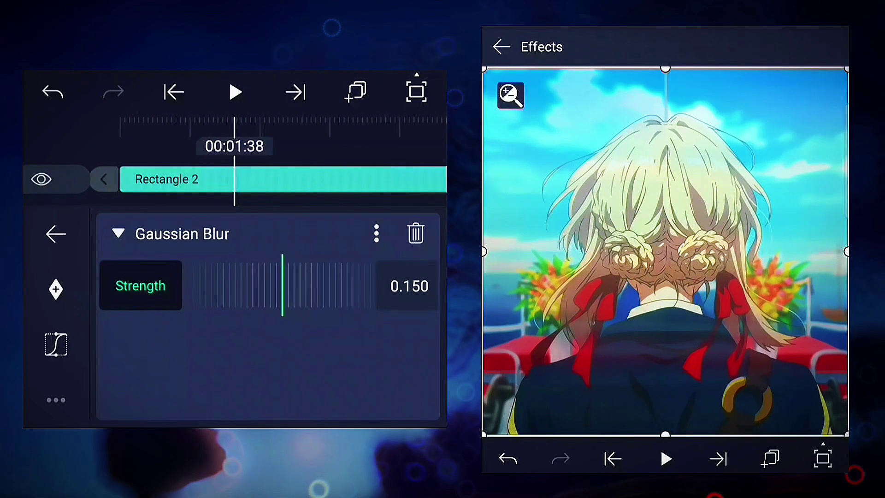
click(55, 234)
click(500, 47)
- Drag Rectangle 2's opacity slider in Blending & Opacity down to 21%
mouse_move(360, 357)
mouse_down()
mouse_move(290, 357)
mouse_move(258, 379)
mouse_up()
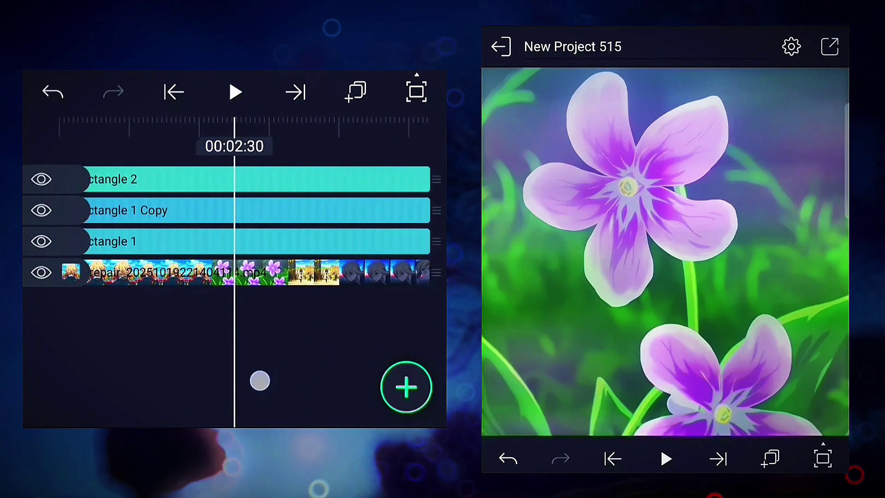
click(142, 178)
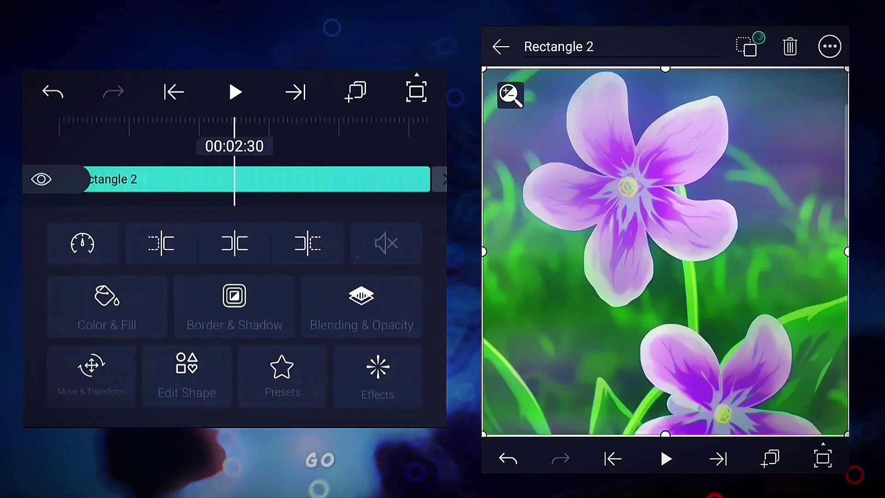
click(381, 318)
mouse_move(349, 295)
mouse_down()
mouse_move(291, 306)
mouse_move(234, 355)
mouse_up()
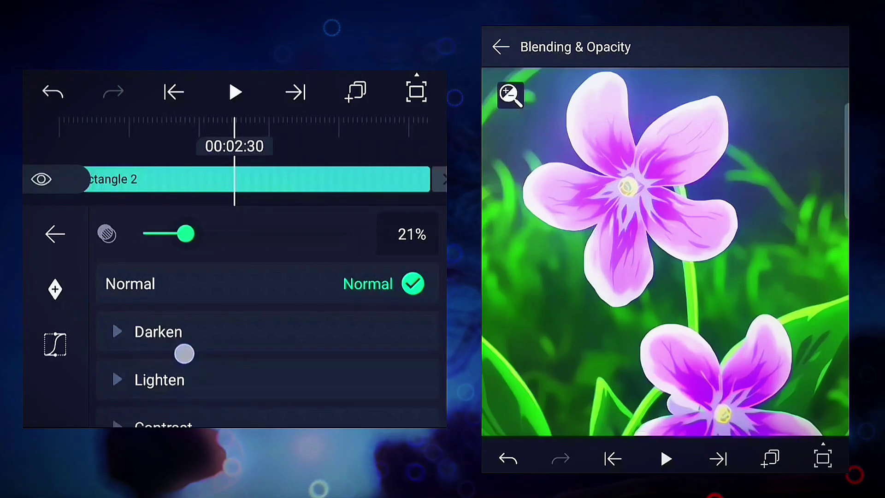
click(55, 233)
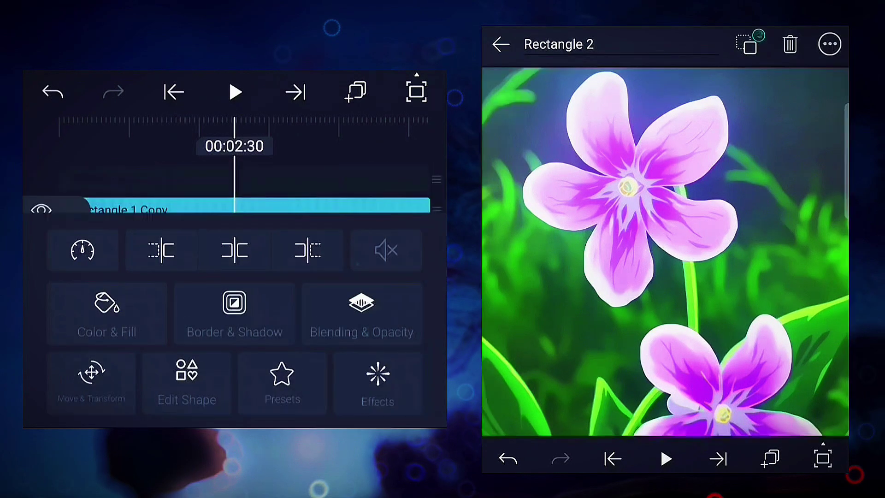
click(500, 44)
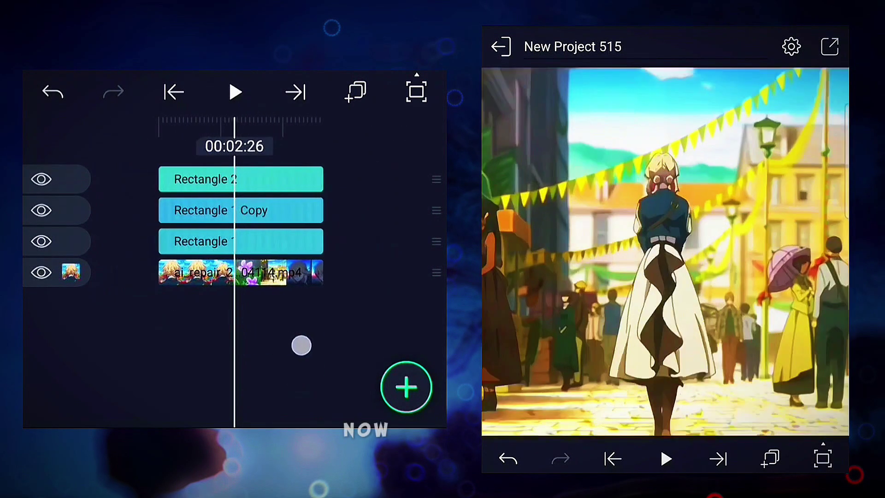
- Preview the finished four-layer clip from the start, then pause around 00:04:04
drag(301, 345, 375, 346)
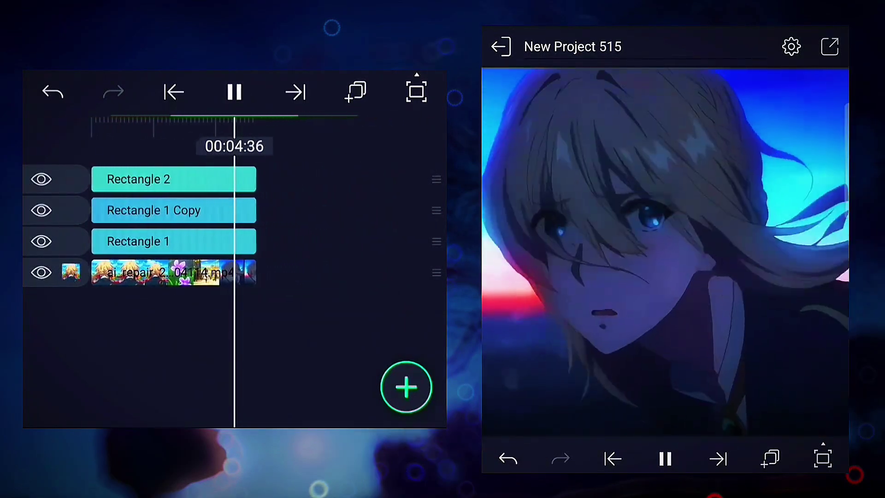
click(234, 92)
drag(213, 316, 251, 318)
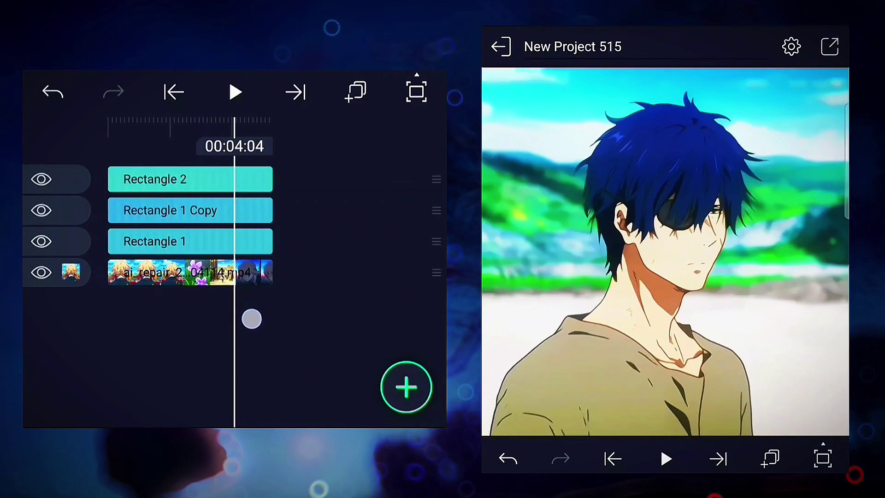